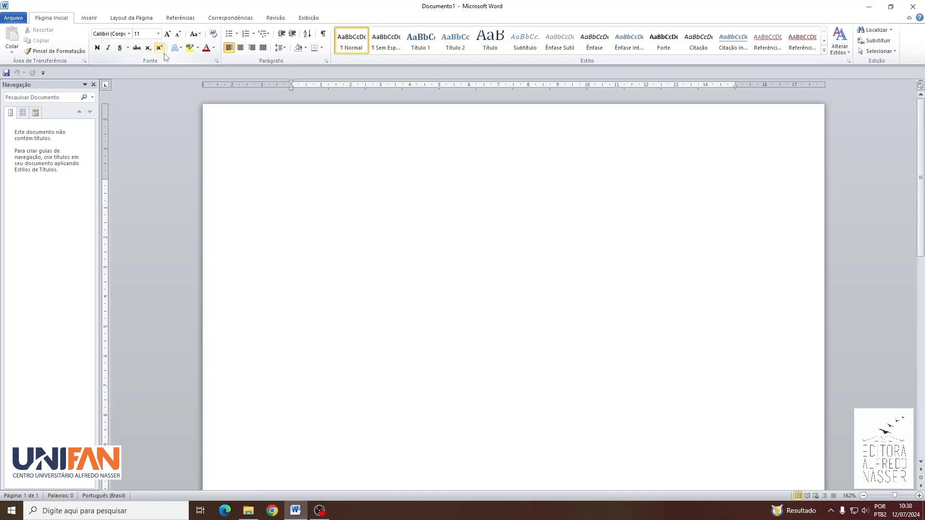
Step: Set the blank document's font to Arial, size 12
{"action": "left_click", "coordinate": [216, 62]}
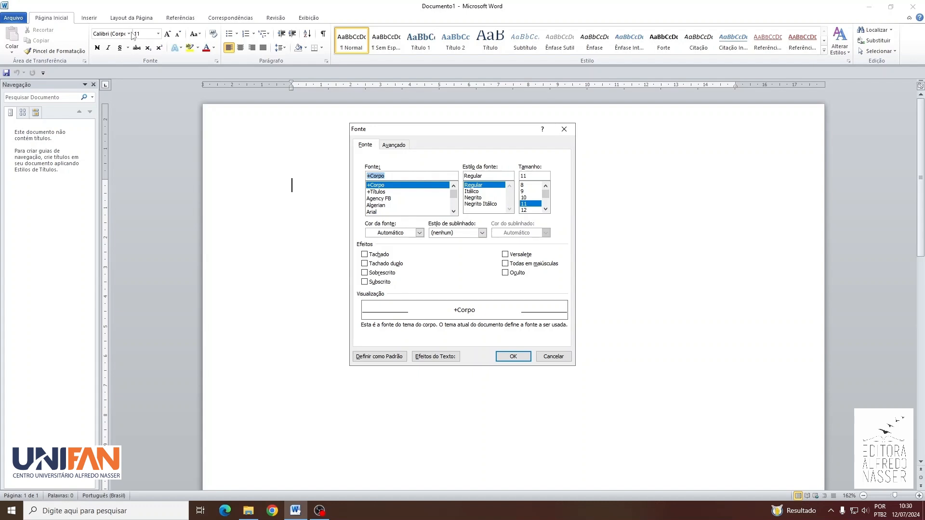
{"action": "left_click", "coordinate": [377, 212]}
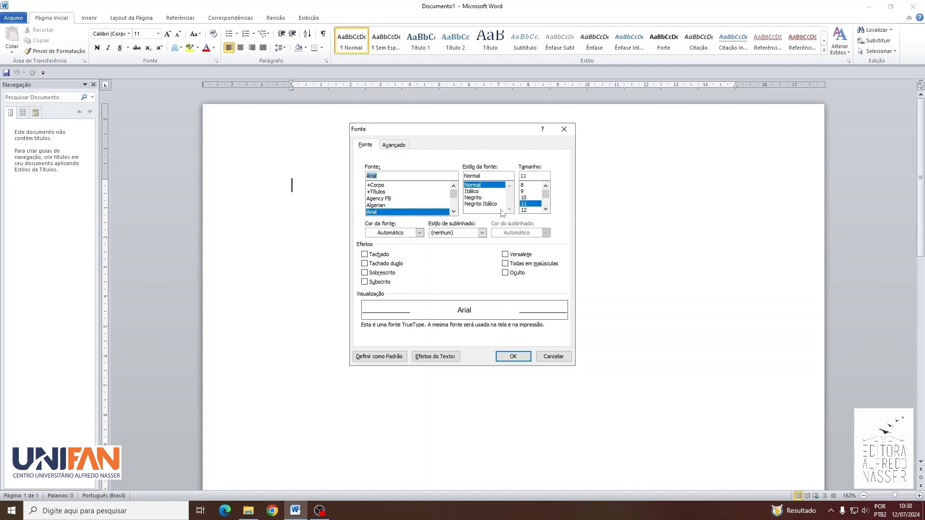
{"action": "left_click", "coordinate": [529, 211]}
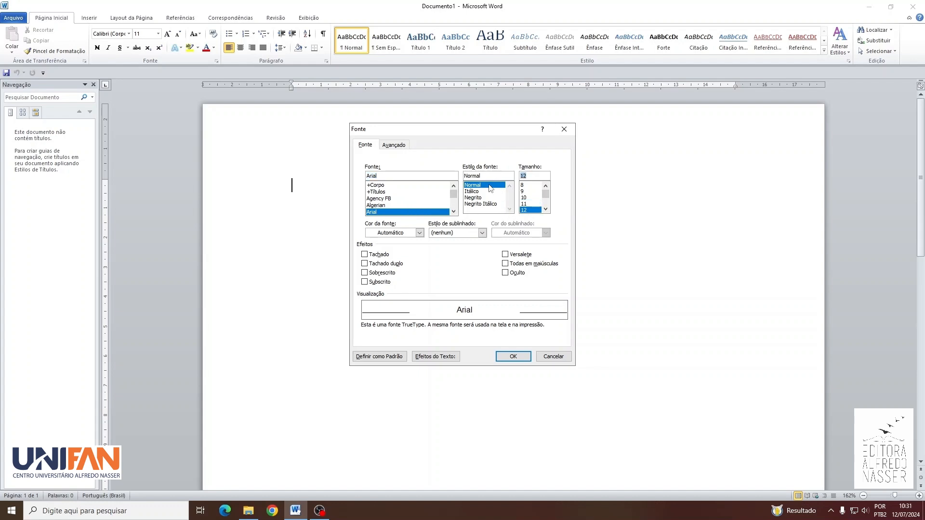
{"action": "left_click", "coordinate": [521, 357]}
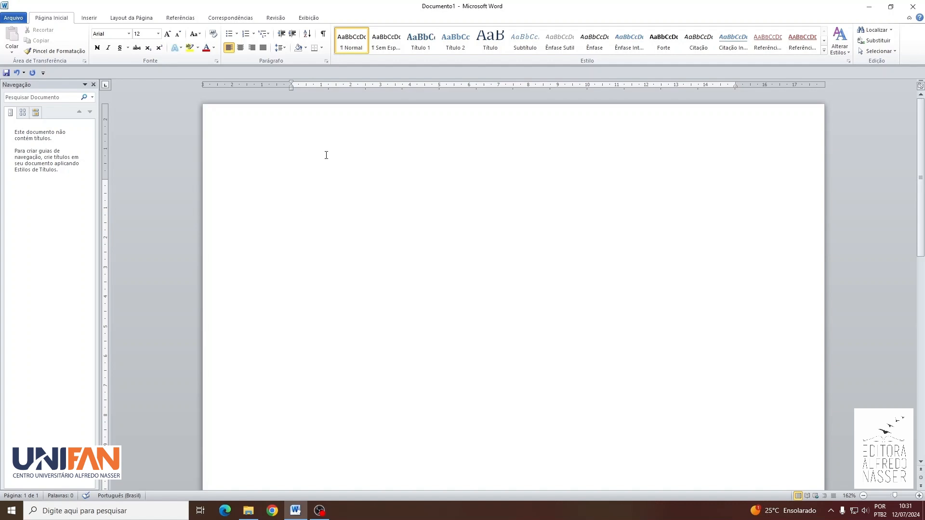
Step: Set the paragraph alignment to Justificada and the special indent to Primeira linha, by 1,25 cm
{"action": "left_click", "coordinate": [327, 62]}
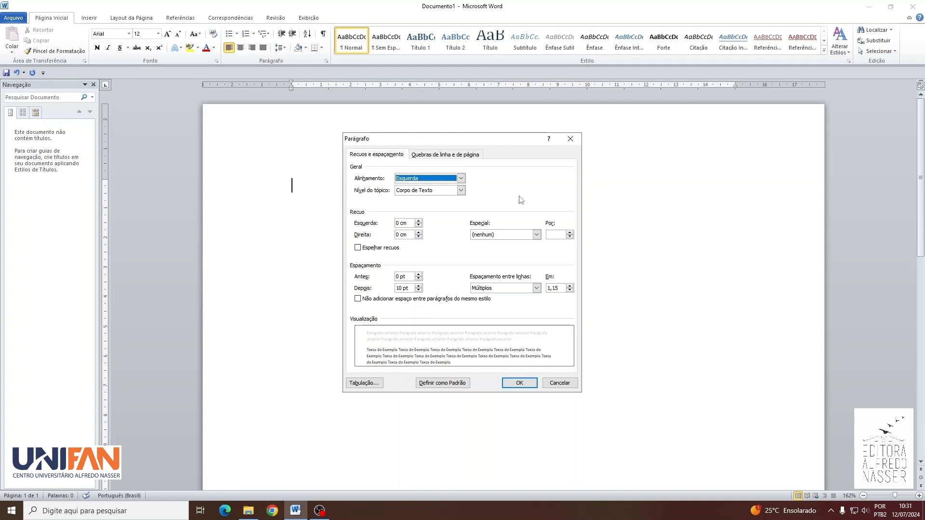
{"action": "left_click", "coordinate": [461, 179]}
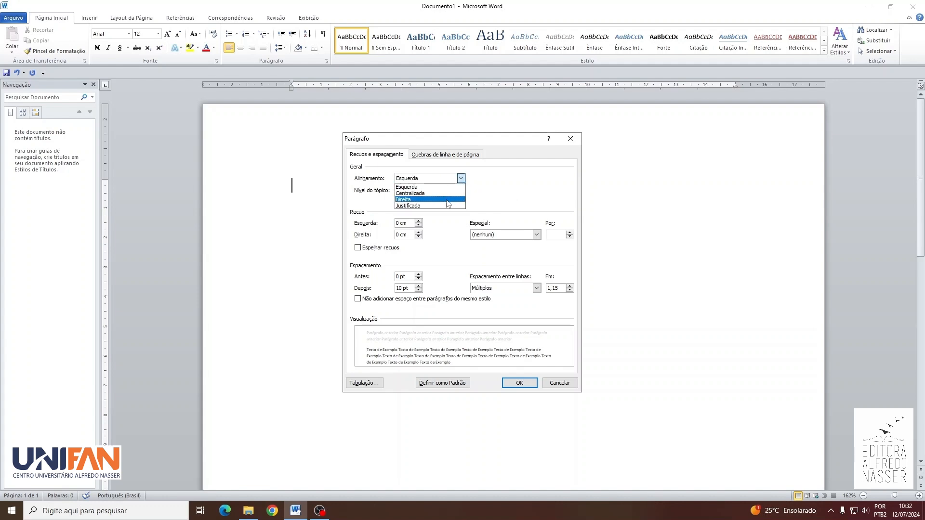
{"action": "left_click", "coordinate": [445, 205]}
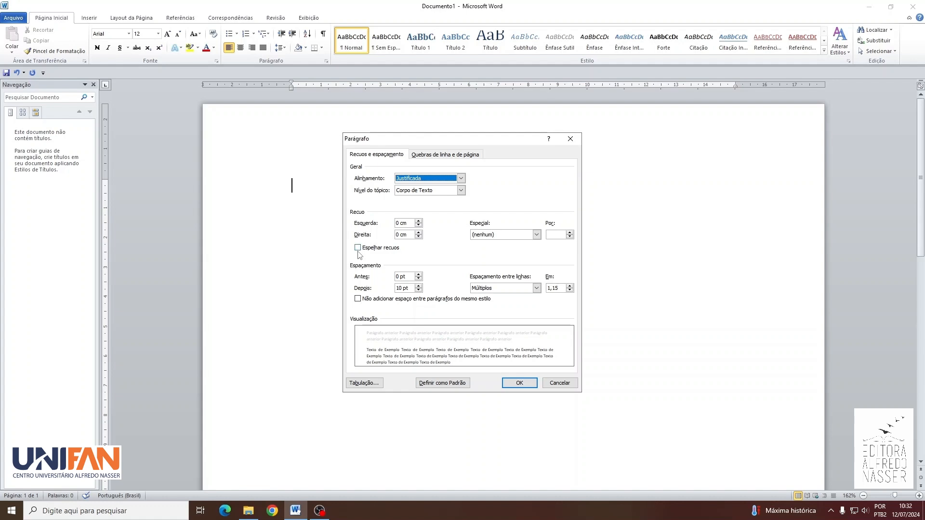
{"action": "left_click", "coordinate": [506, 235]}
{"action": "left_click", "coordinate": [506, 250]}
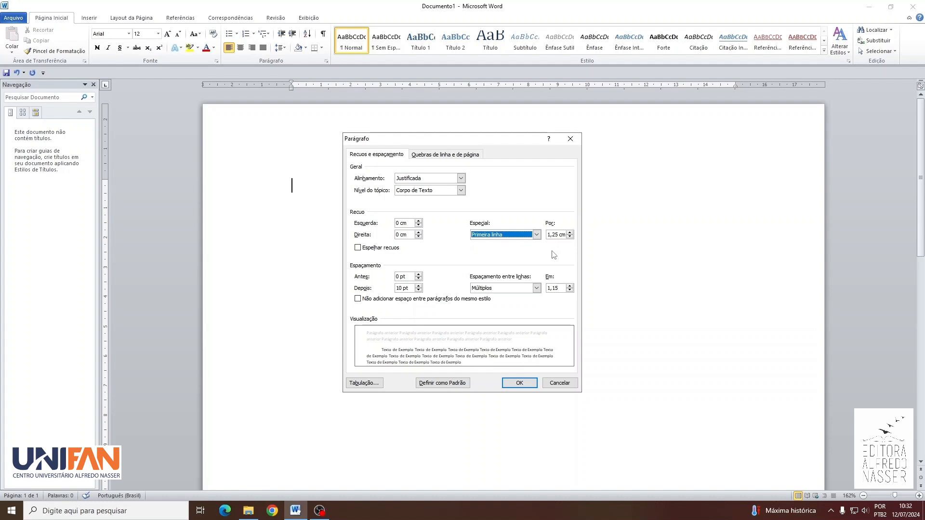
Step: Set the paragraph spacing after to 0 pt and the line spacing to 1,5 linhas
{"action": "left_click", "coordinate": [399, 288]}
{"action": "key", "text": "BackSpace"}
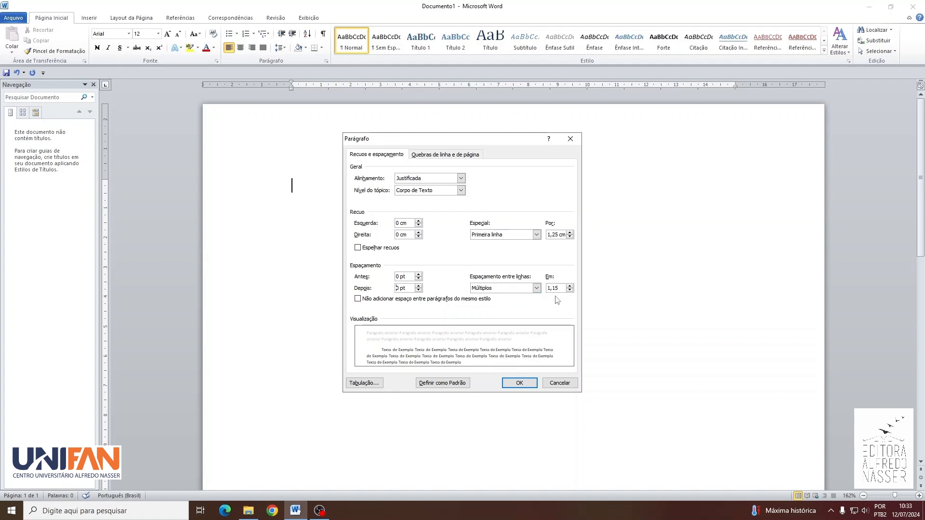
{"action": "left_click", "coordinate": [524, 289]}
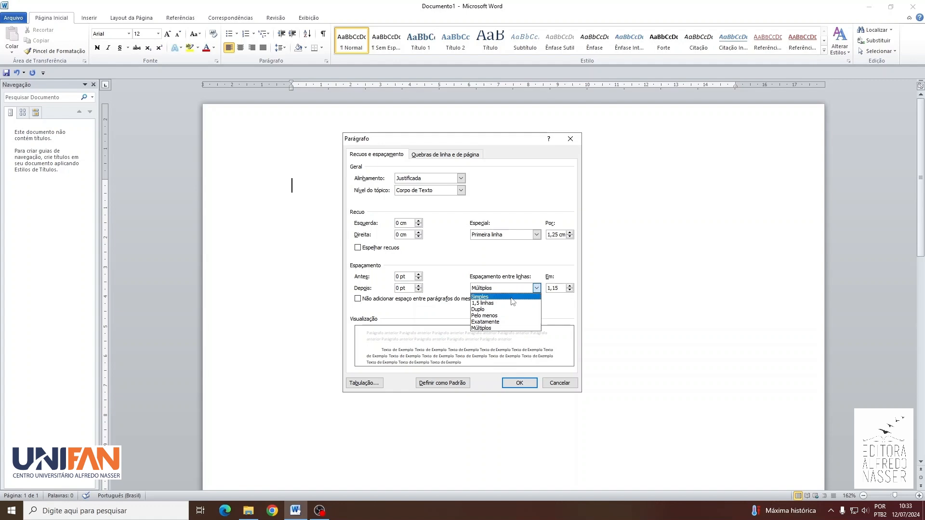
{"action": "left_click", "coordinate": [509, 304]}
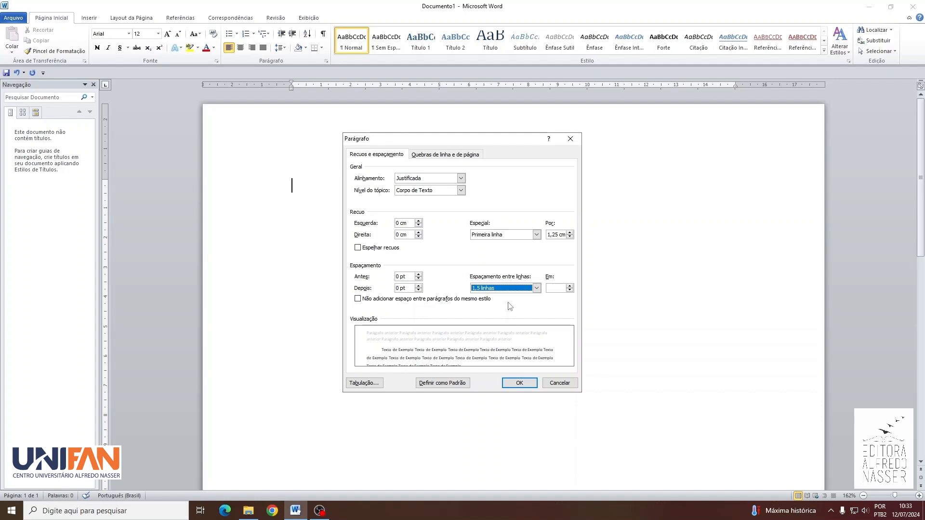
Step: Enable the Não hifenizar formatting exception and apply the paragraph settings
{"action": "left_click", "coordinate": [471, 157]}
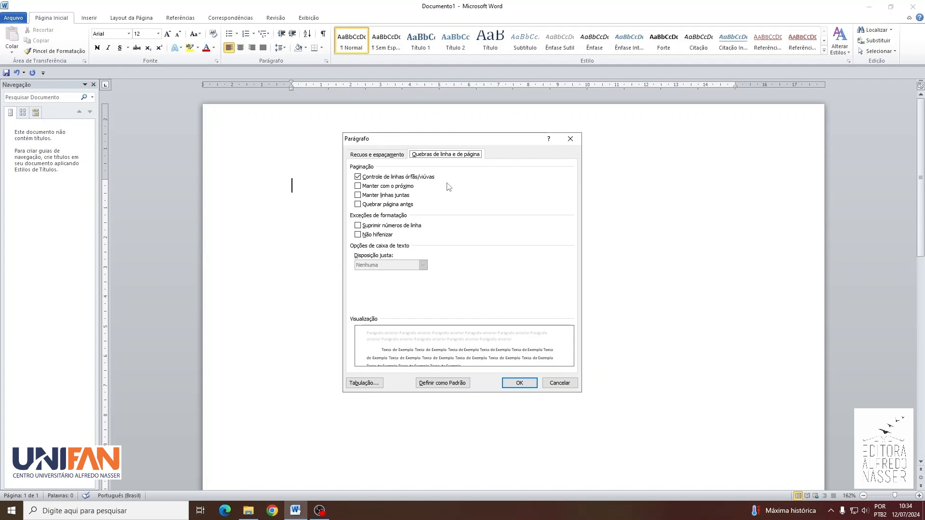
{"action": "left_click", "coordinate": [359, 236]}
{"action": "left_click", "coordinate": [510, 387]}
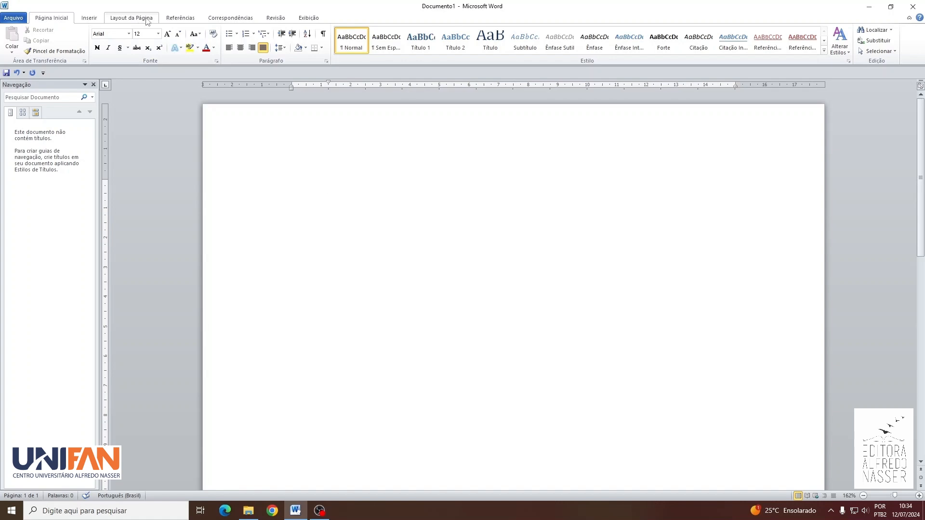
Step: Set the page's top margin to 3 cm in the page setup
{"action": "left_click", "coordinate": [153, 20]}
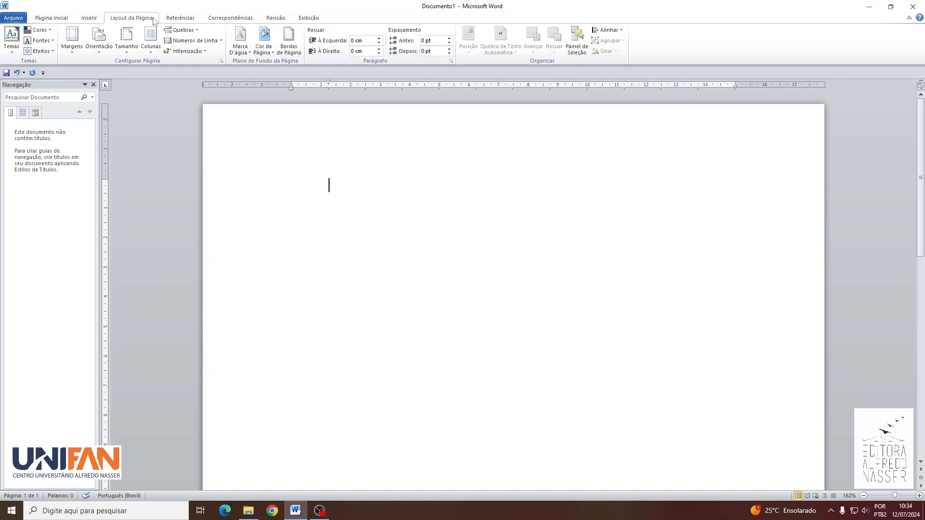
{"action": "left_click", "coordinate": [221, 61]}
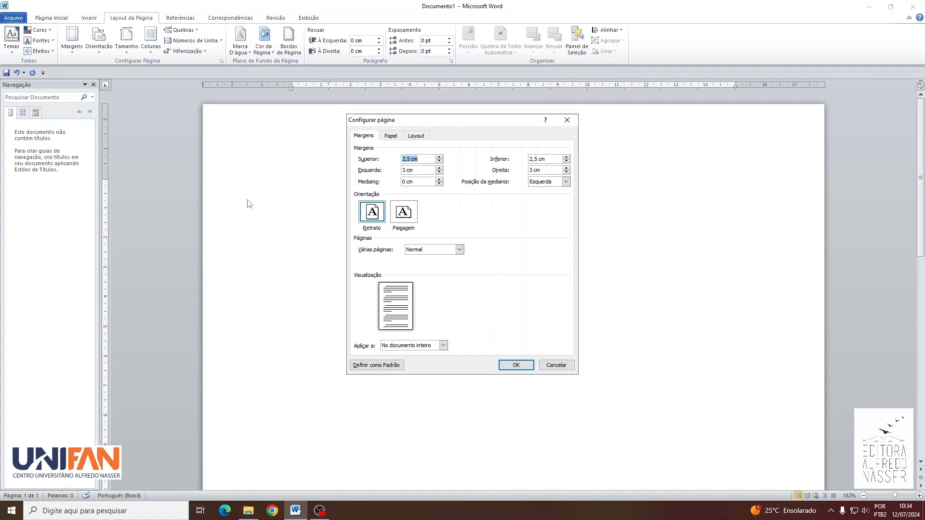
{"action": "left_click", "coordinate": [440, 157]}
{"action": "left_click", "coordinate": [439, 157]}
{"action": "left_click", "coordinate": [440, 157]}
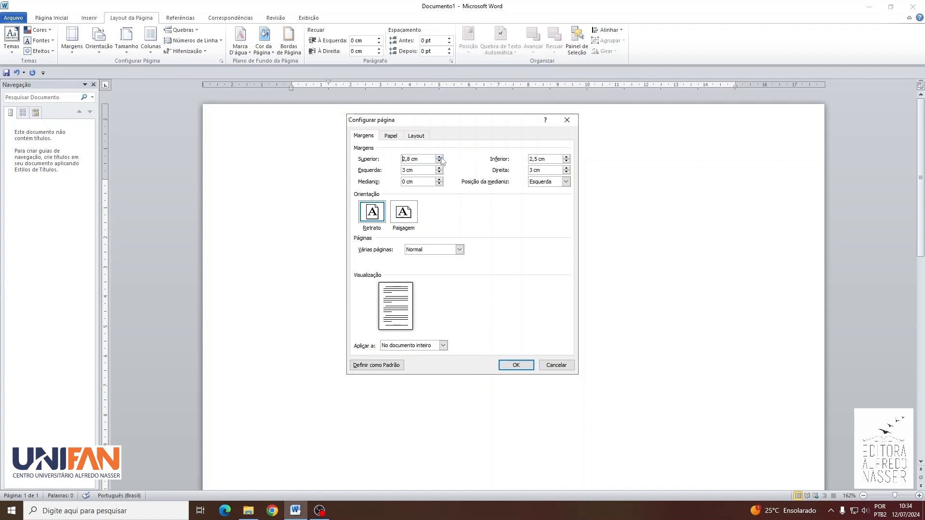
{"action": "left_click", "coordinate": [439, 157]}
{"action": "left_click", "coordinate": [440, 157]}
Step: Set the page's bottom and right margins to 2 cm each
{"action": "left_click", "coordinate": [538, 160]}
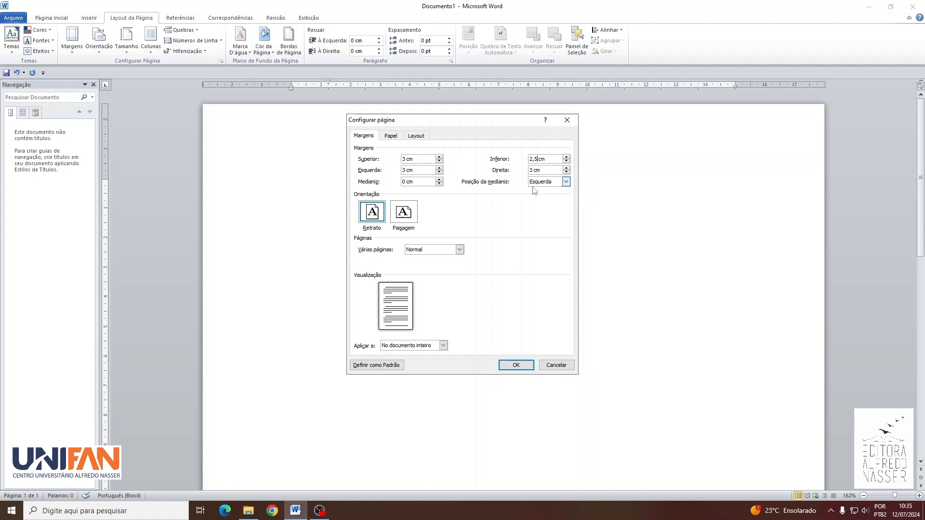
{"action": "key", "text": "BackSpace"}
{"action": "key", "text": "BackSpace"}
{"action": "left_click", "coordinate": [533, 170]}
{"action": "key", "text": "BackSpace"}
{"action": "type", "text": "2"}
Step: Choose A4 as the paper size and apply the page setup to the document
{"action": "left_click", "coordinate": [391, 136]}
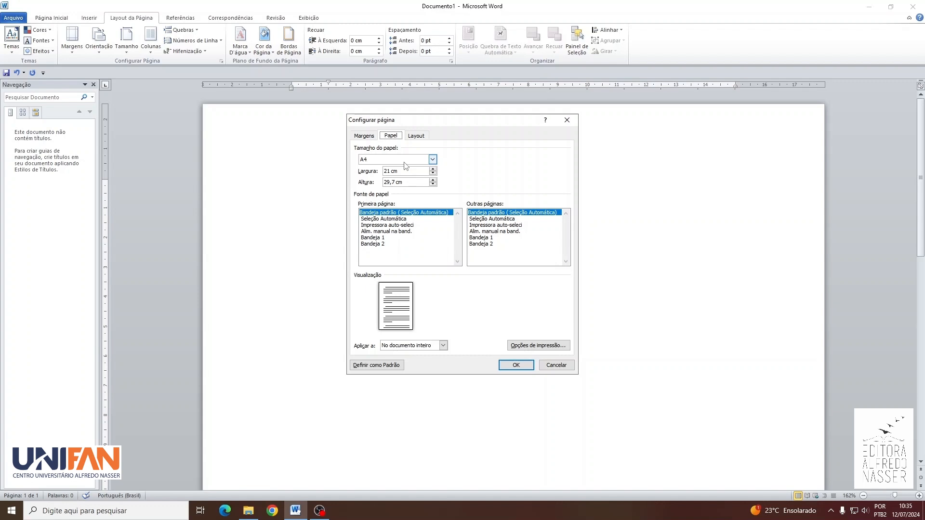
{"action": "left_click", "coordinate": [433, 159]}
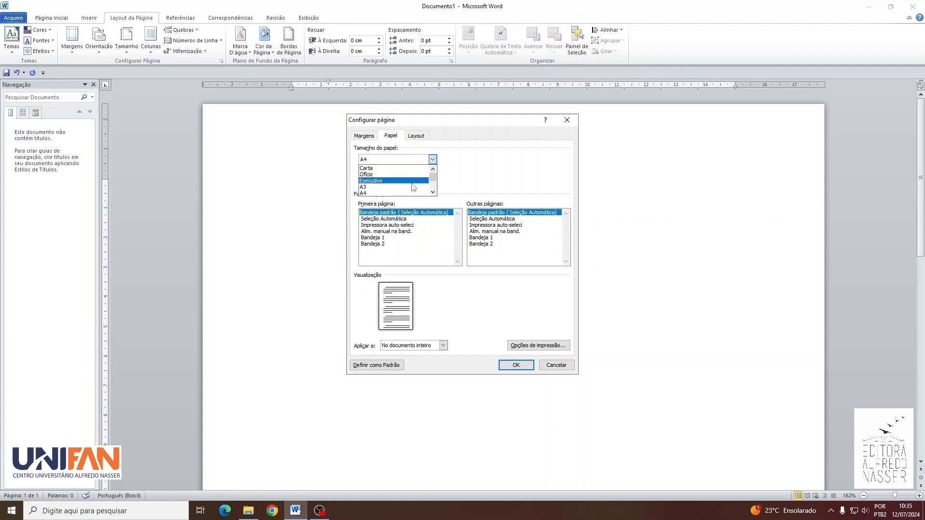
{"action": "left_click", "coordinate": [409, 193]}
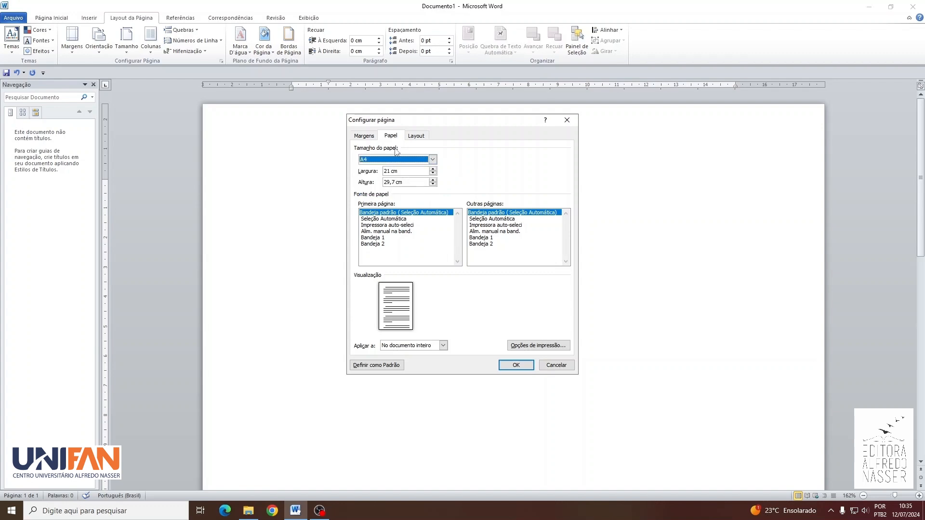
{"action": "left_click", "coordinate": [365, 137]}
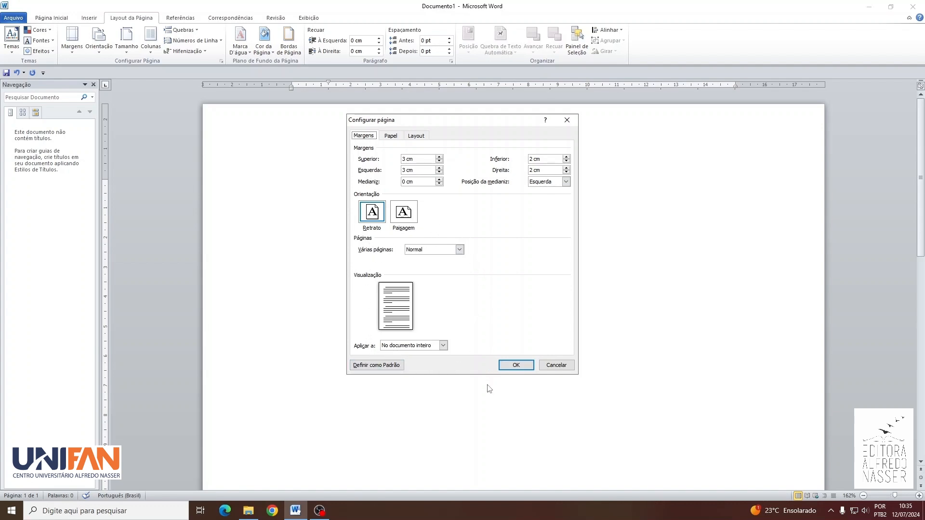
{"action": "left_click", "coordinate": [509, 368]}
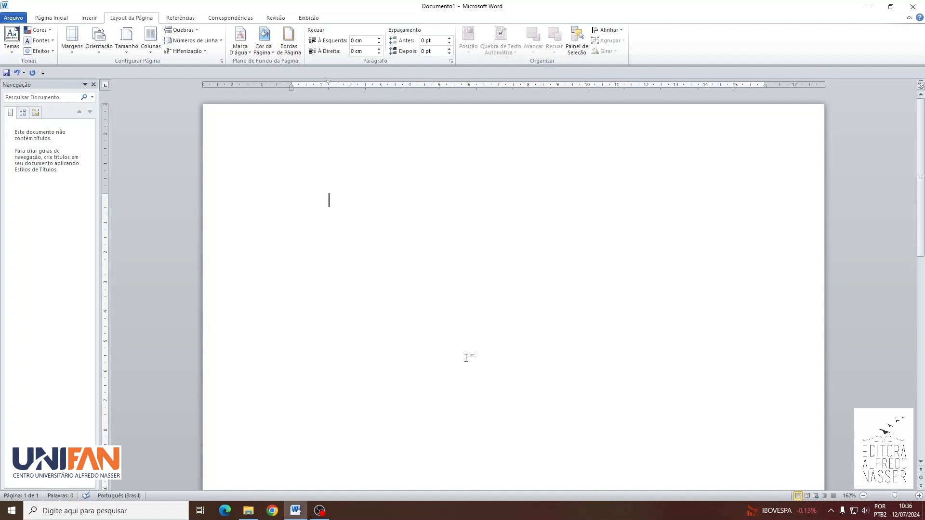
{"action": "left_click", "coordinate": [466, 358]}
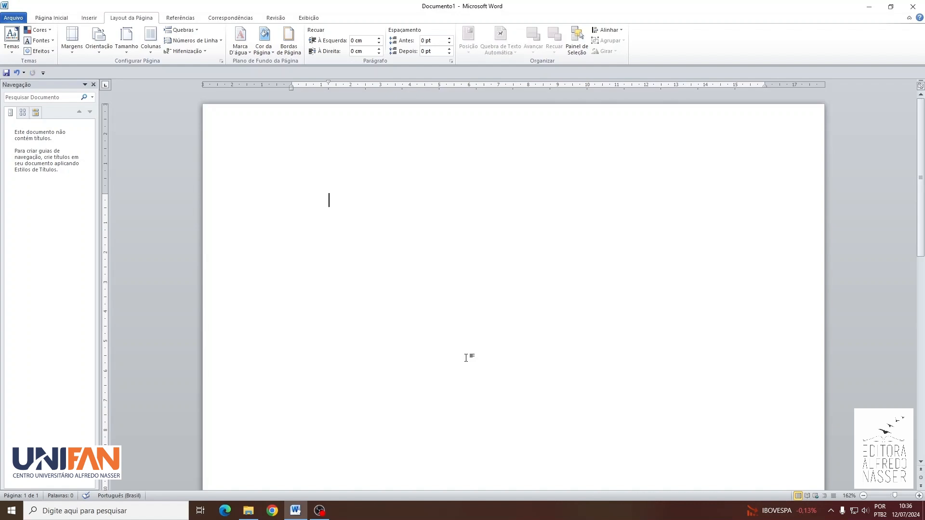